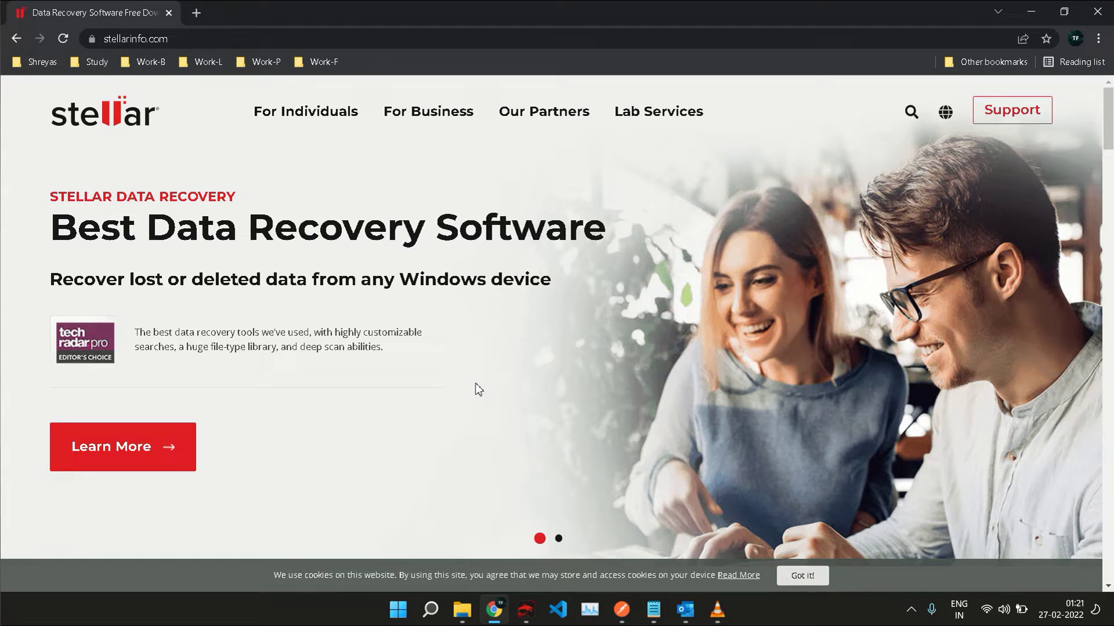
# - Switch from the Stellar web page in Chrome to the Outlook mailbox
pyautogui.click(690, 611)
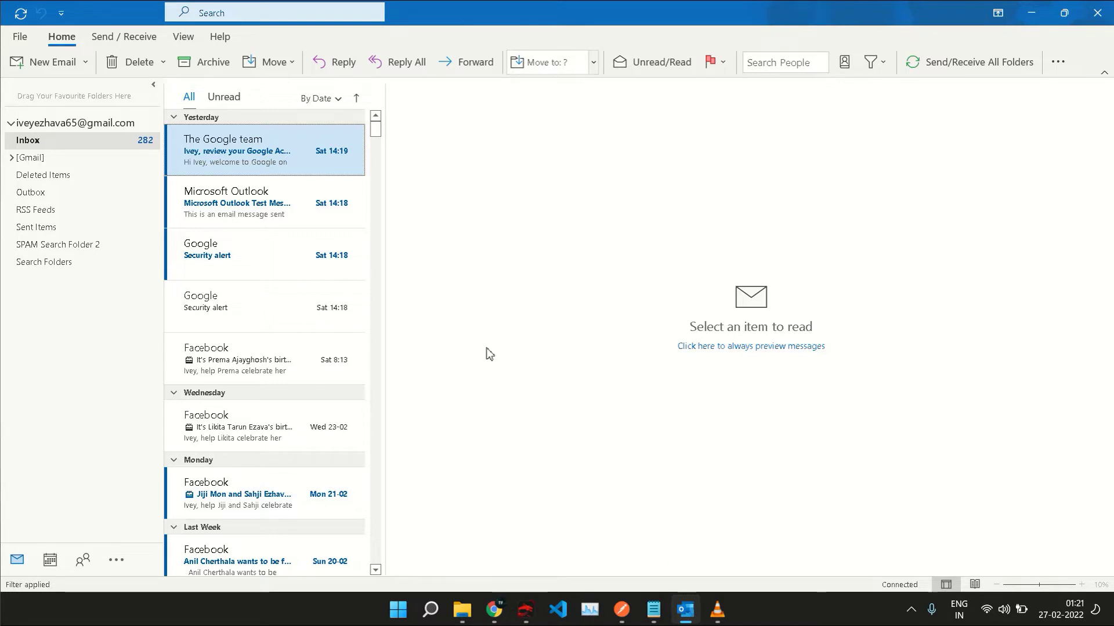
# - Select the account in Outlook's folder pane to show its overview instead of the Inbox
pyautogui.click(10, 123)
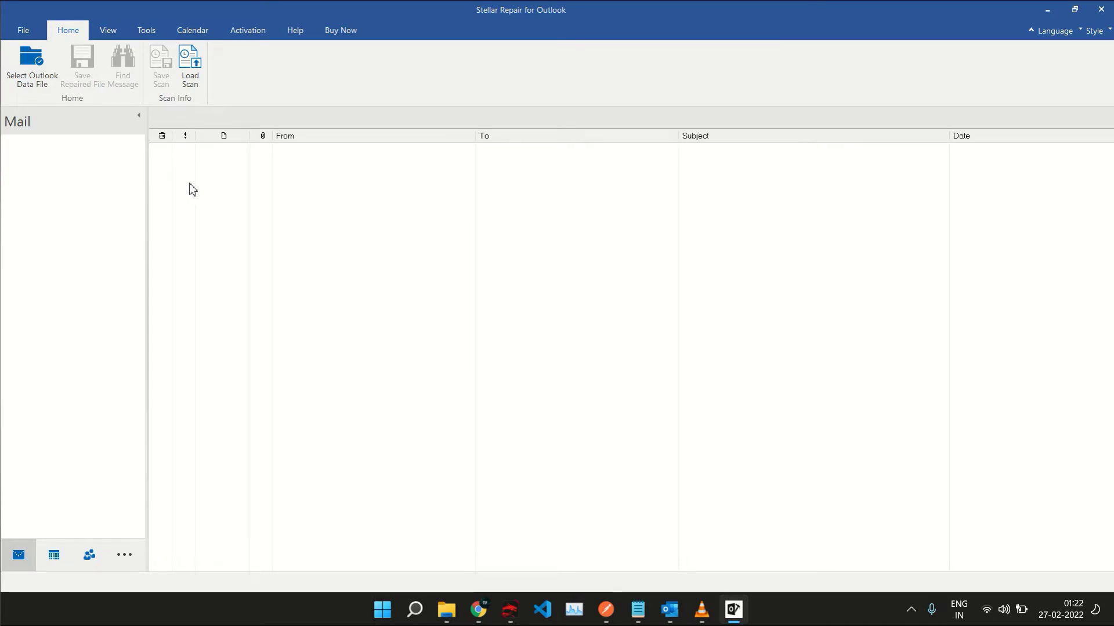
# - Select backup2.pst from the Desktop as the Outlook data file to repair
pyautogui.click(36, 33)
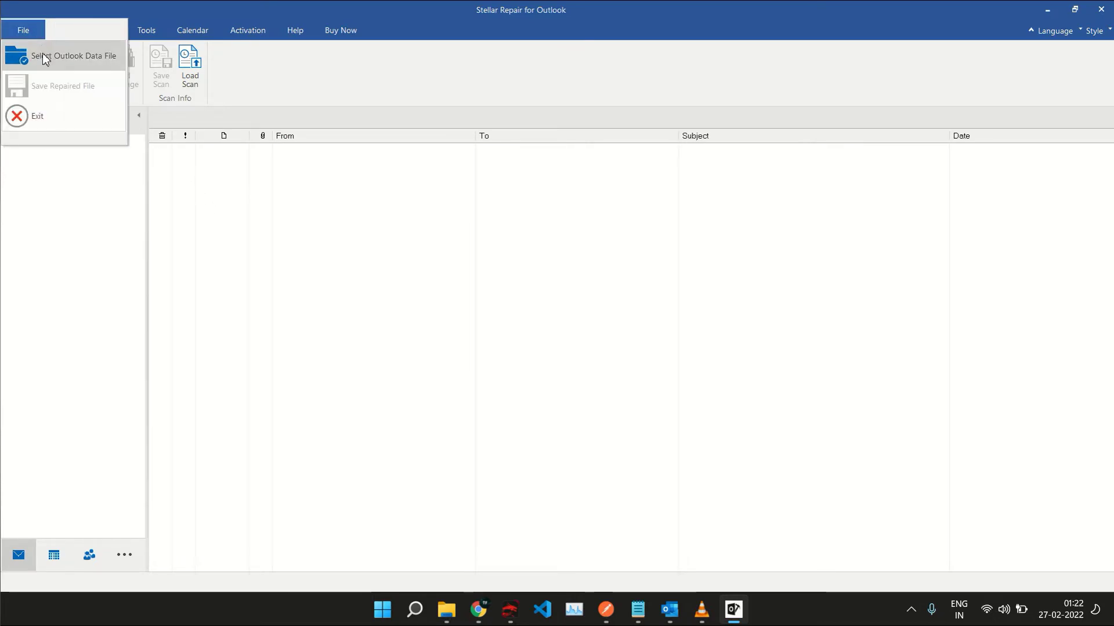
pyautogui.click(85, 65)
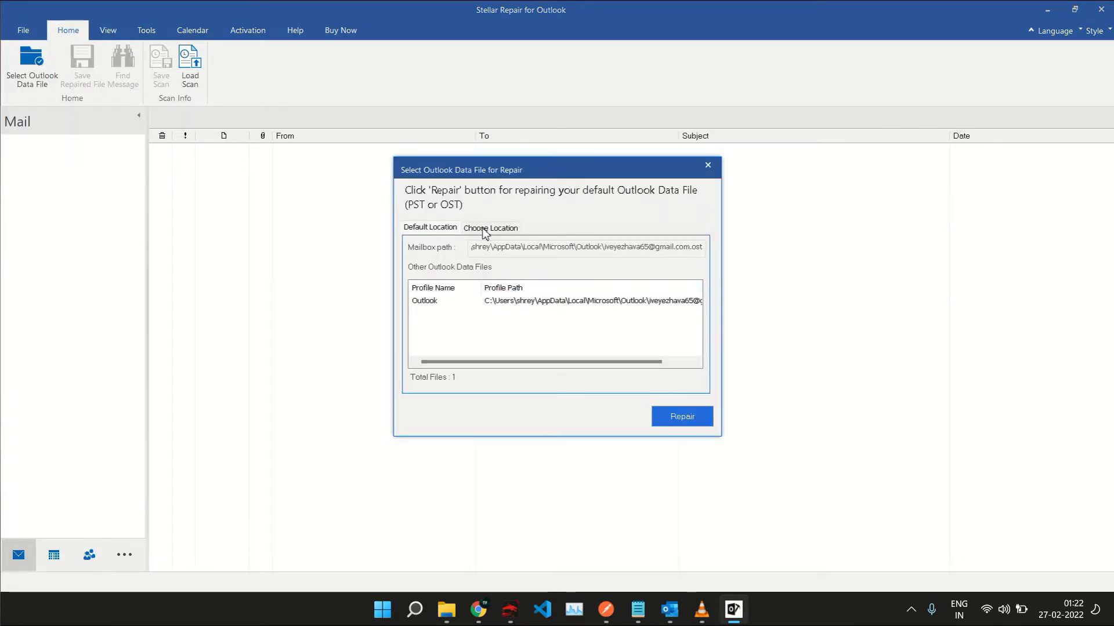
pyautogui.click(485, 230)
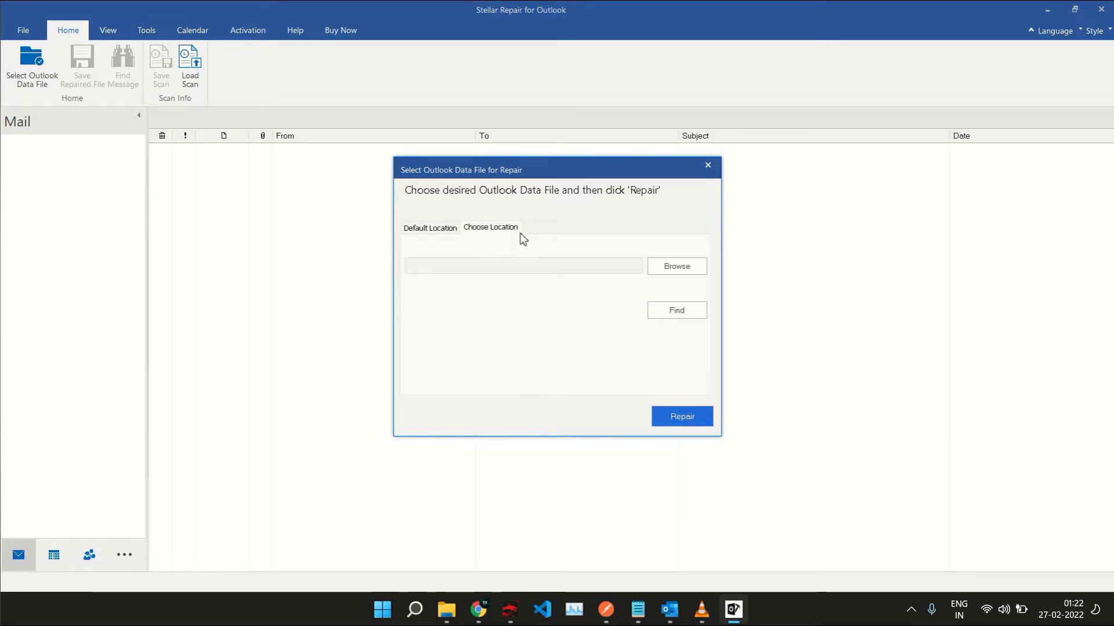
pyautogui.click(689, 268)
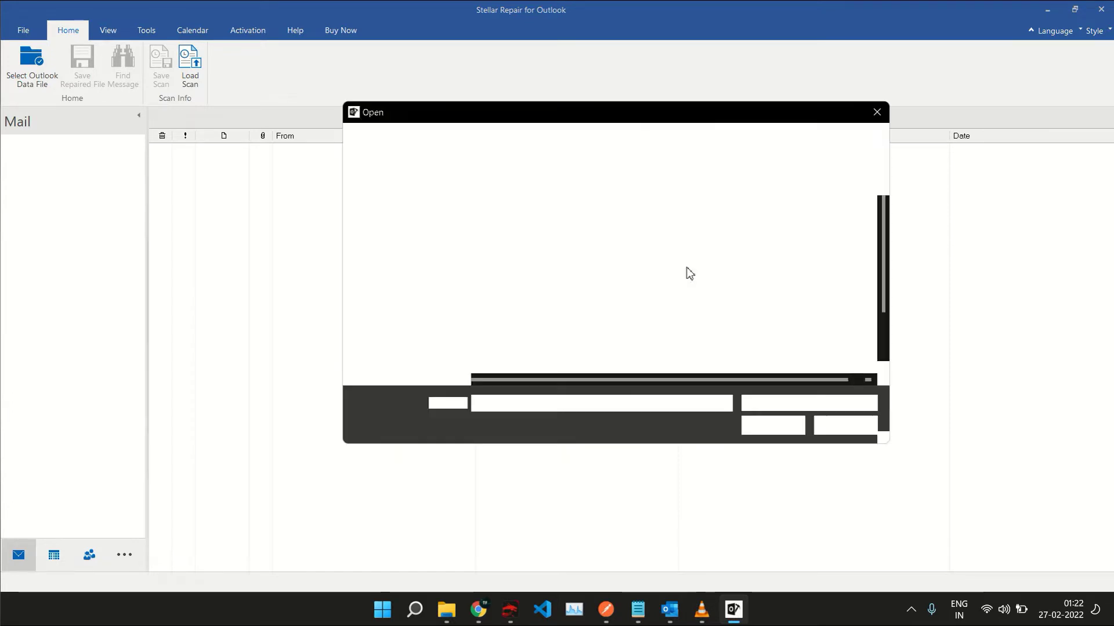
pyautogui.scroll(-1, 520, 316)
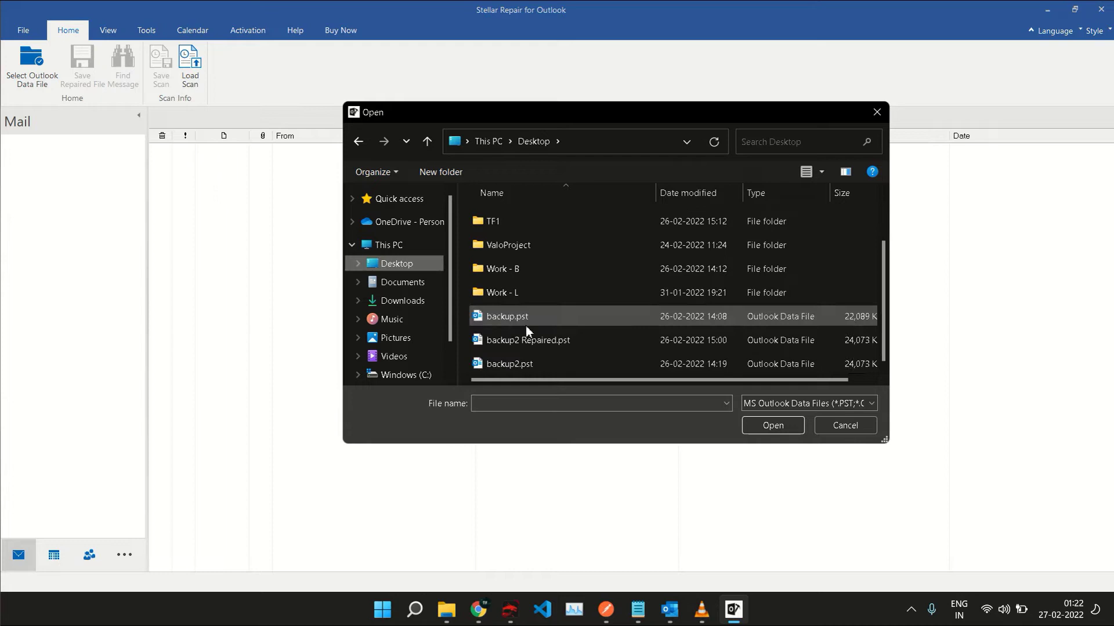
pyautogui.click(518, 364)
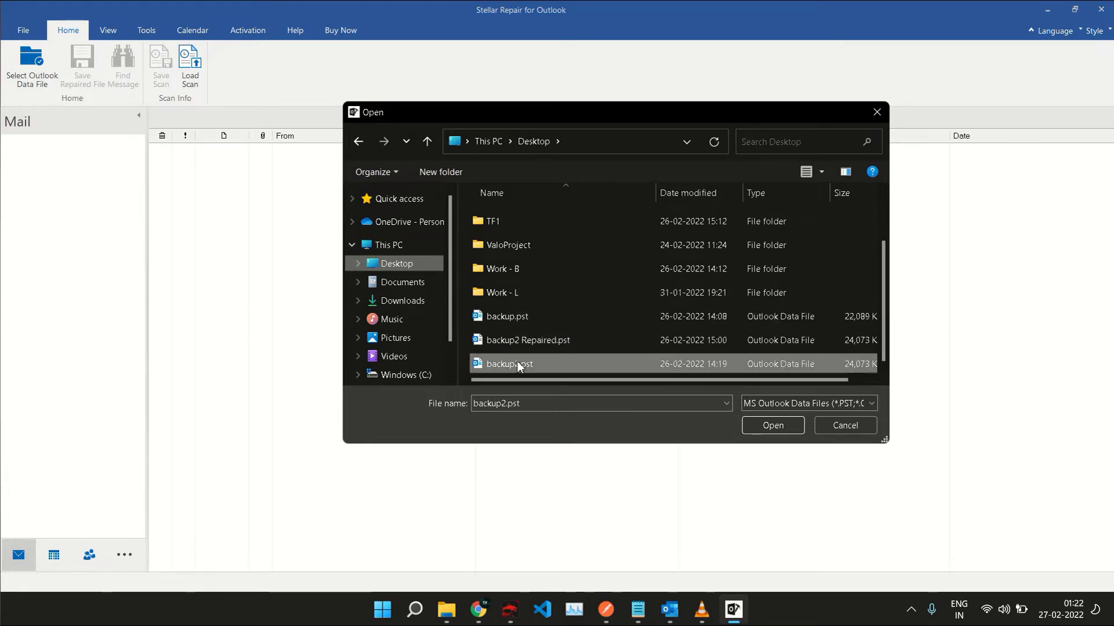
pyautogui.click(777, 427)
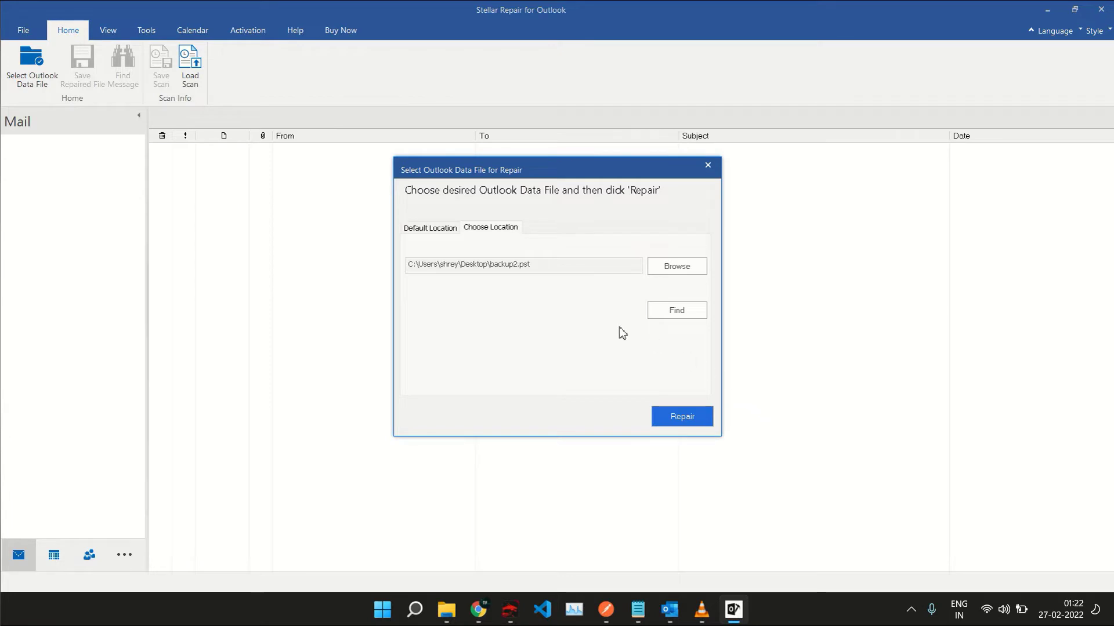
# - Repair backup2.pst, dismiss the completion notice and preview the Welcome to Canva message
pyautogui.click(683, 416)
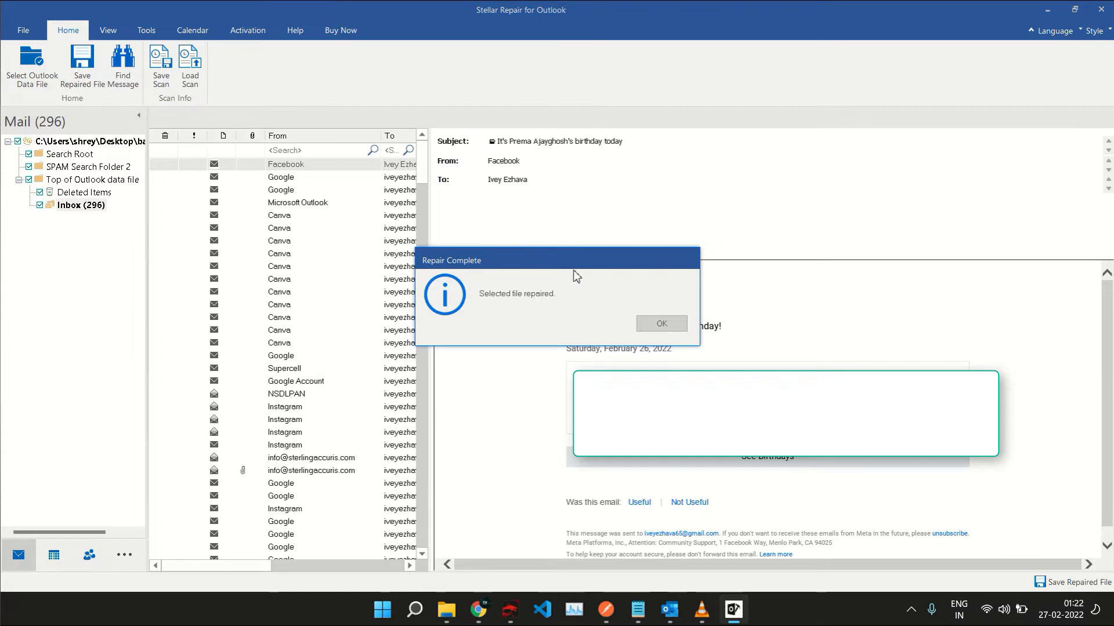
pyautogui.click(655, 325)
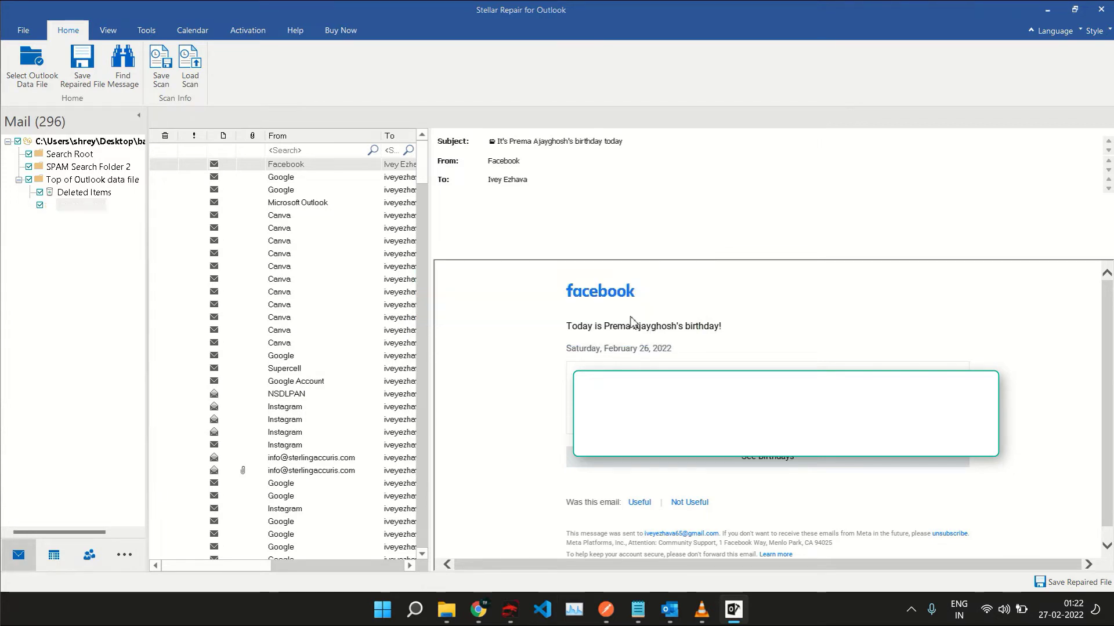
pyautogui.click(266, 216)
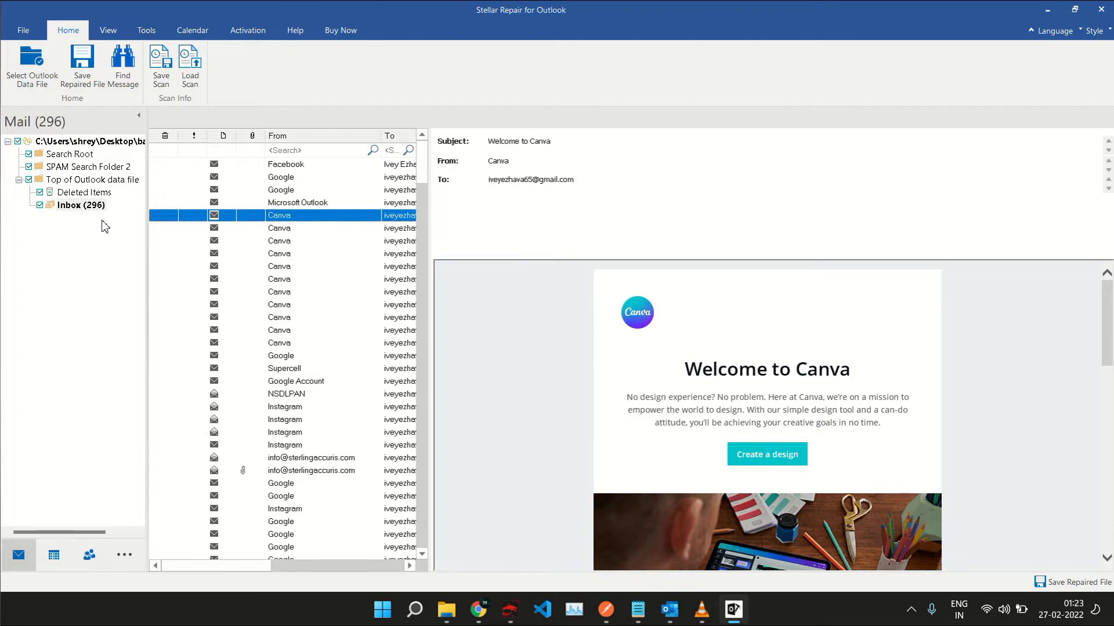
# - Look over the product activation options and File menu, then return to Home commands
pyautogui.click(246, 35)
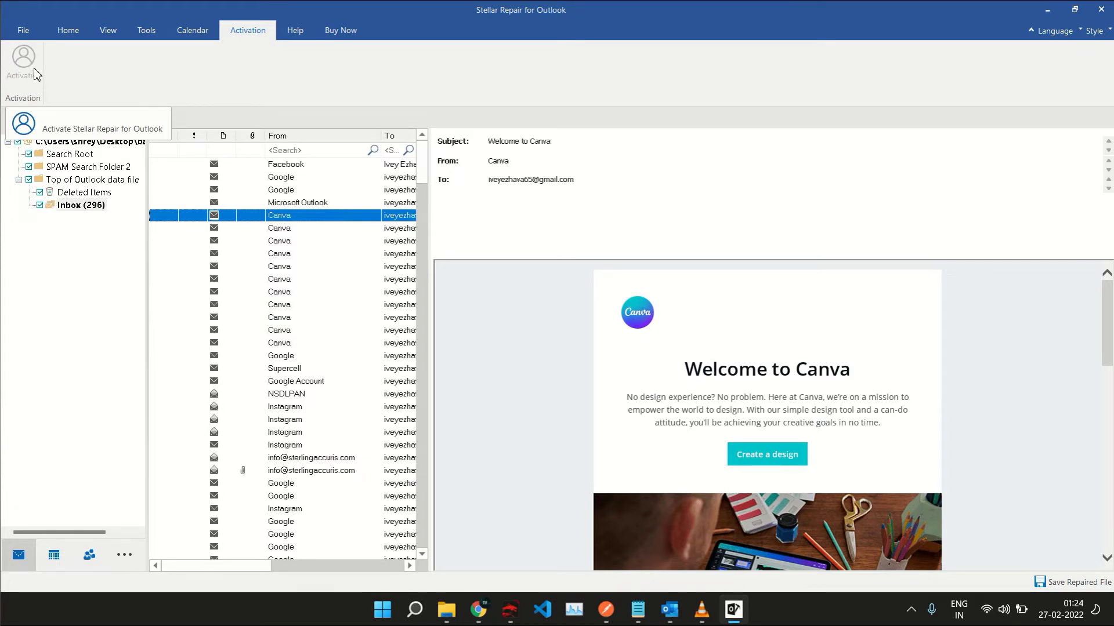
pyautogui.click(23, 30)
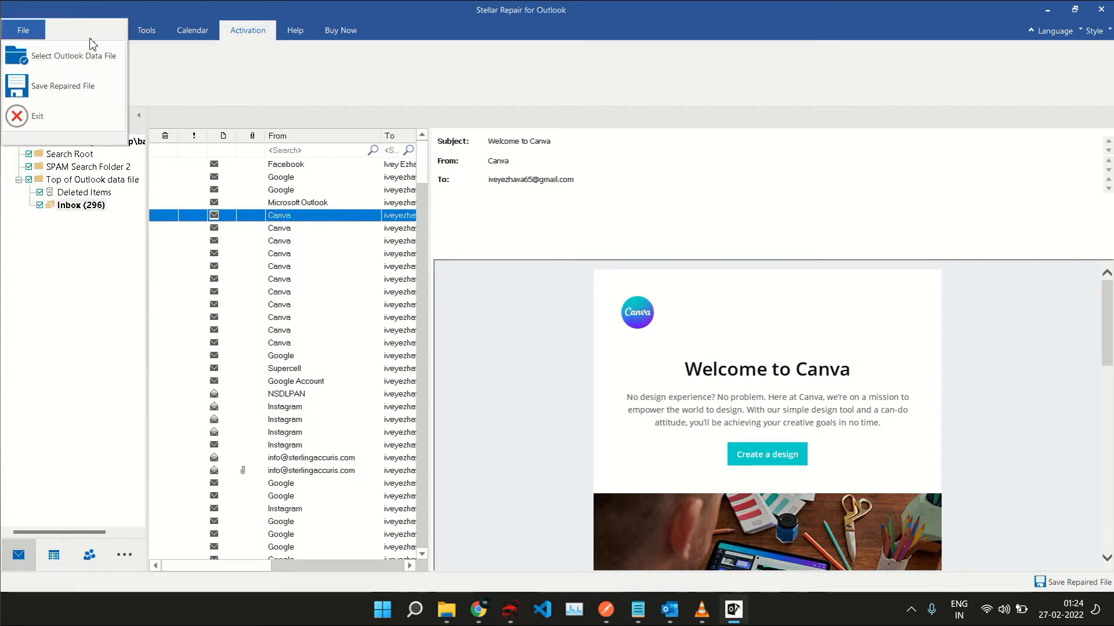
pyautogui.click(174, 78)
pyautogui.click(67, 30)
# - Save the repaired mailbox as PST file backup2 Repaired1.pst on the Desktop
pyautogui.click(82, 65)
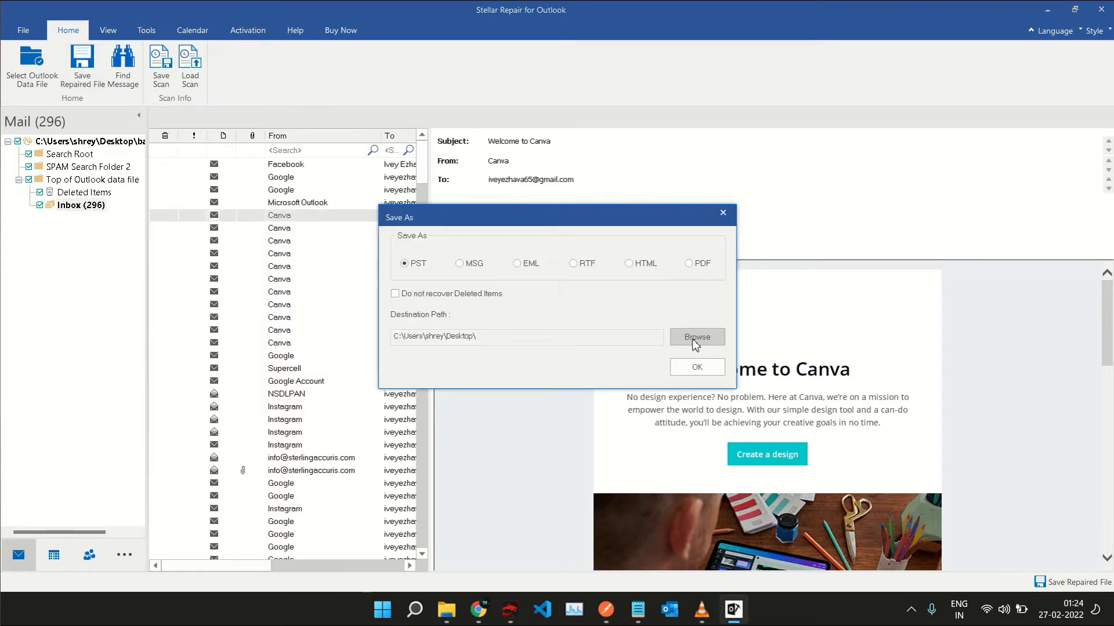
pyautogui.click(696, 367)
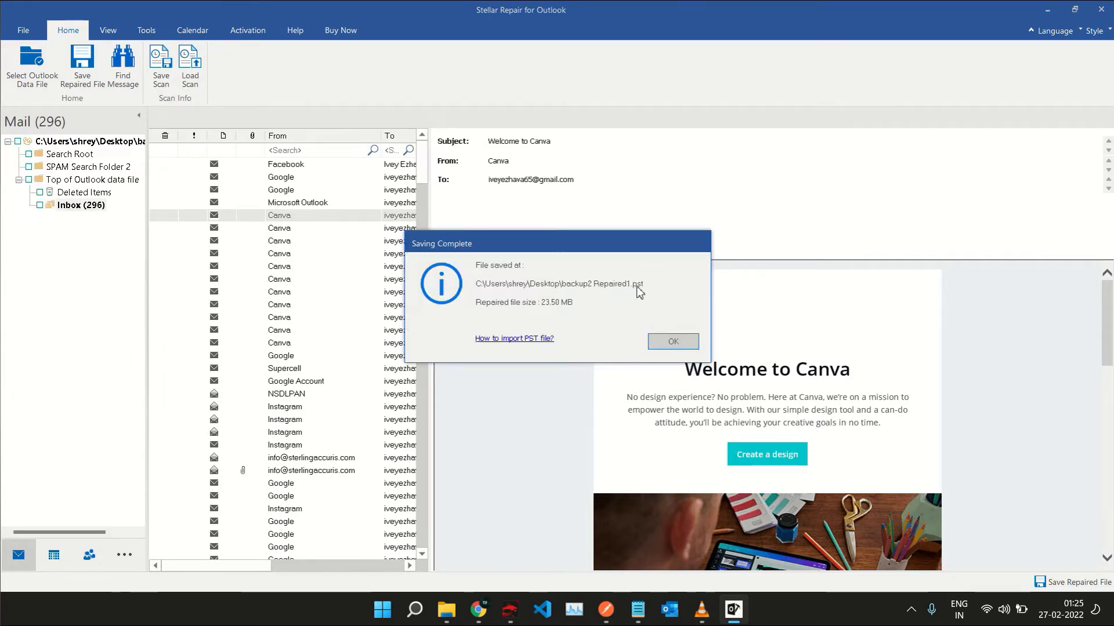
pyautogui.click(676, 341)
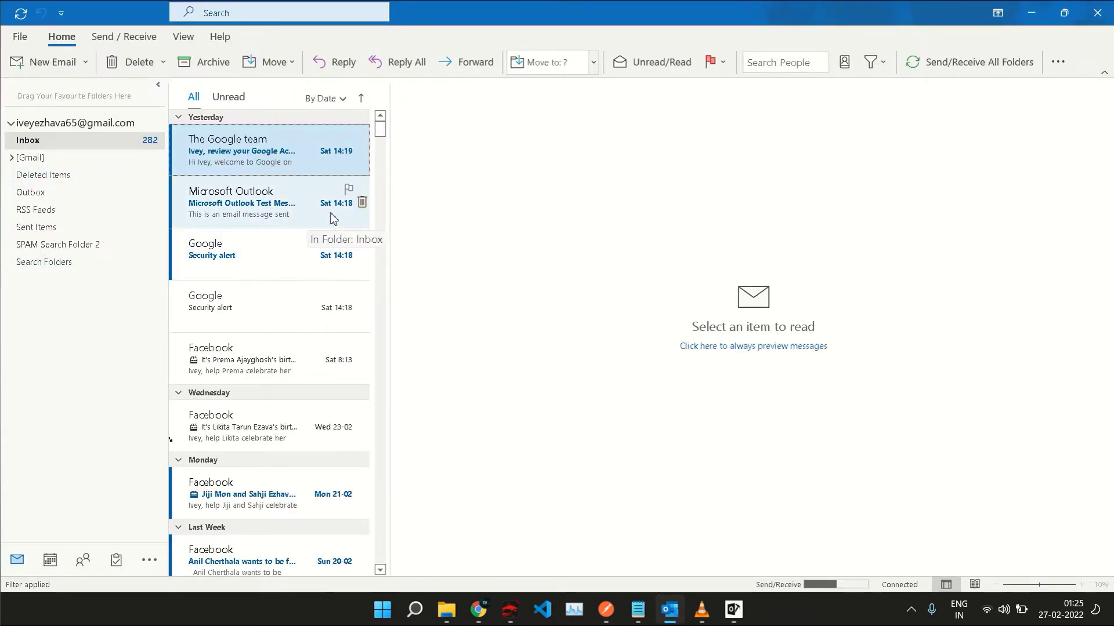
# - Launch Outlook's Import and Export Wizard via File > Open & Export > Import/Export
pyautogui.click(20, 36)
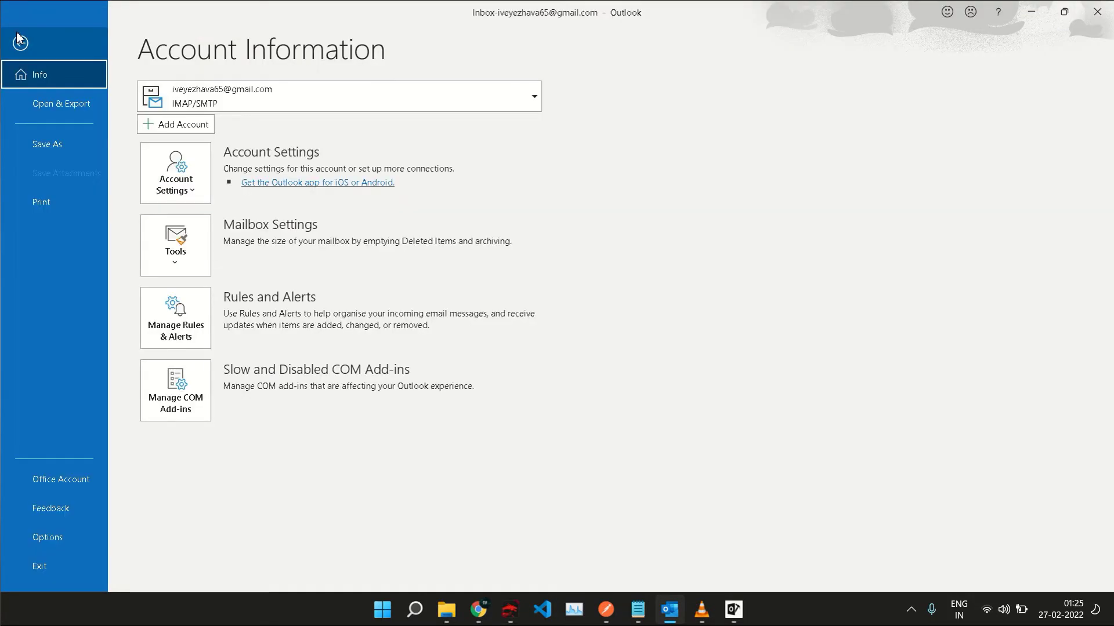
pyautogui.click(68, 104)
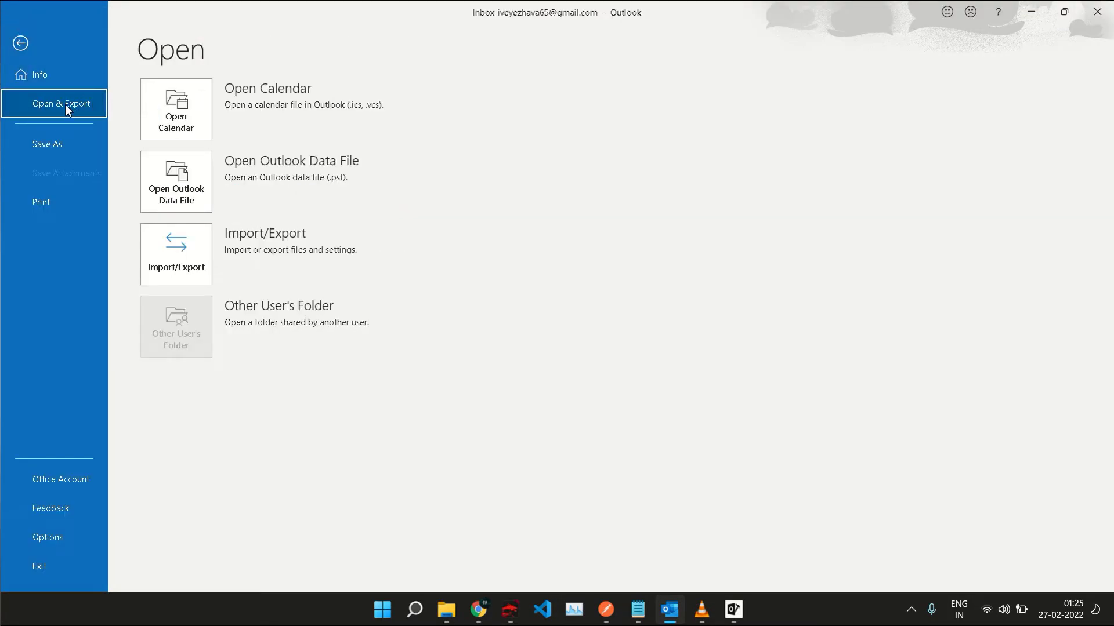
pyautogui.click(182, 255)
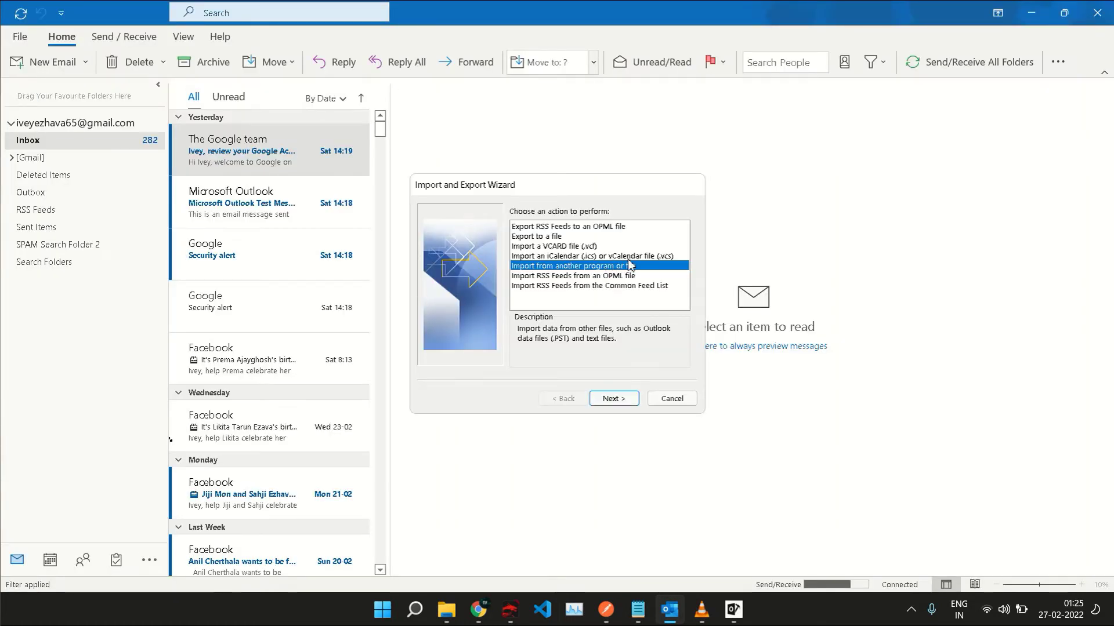
# - Choose an Outlook Data File (.pst) import and pick backup2 Repaired1.pst from the Desktop
pyautogui.click(614, 398)
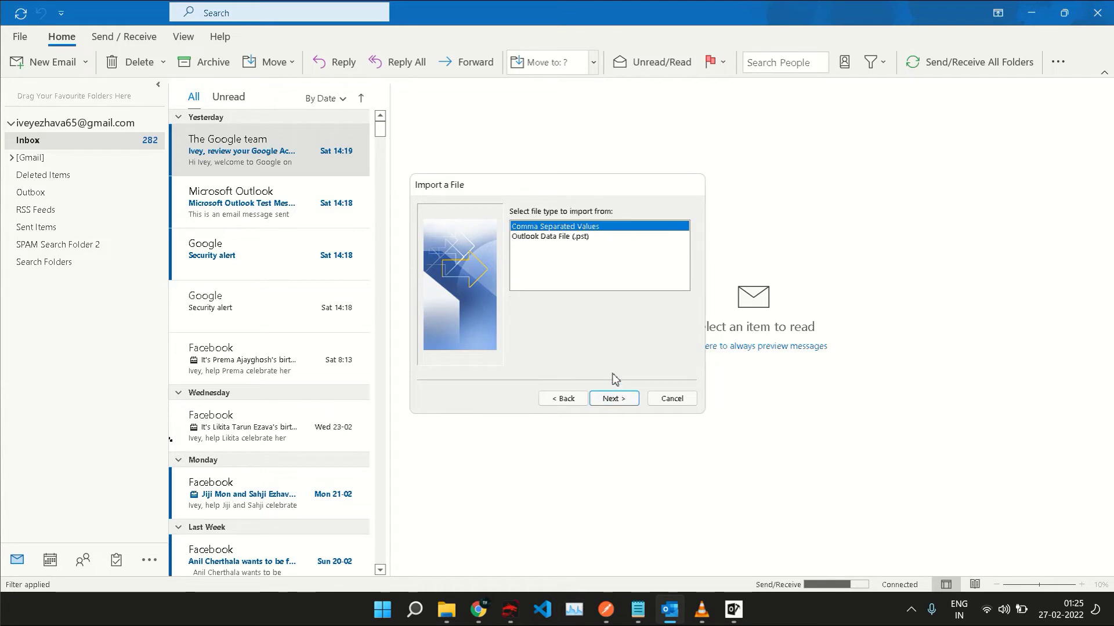
pyautogui.click(576, 238)
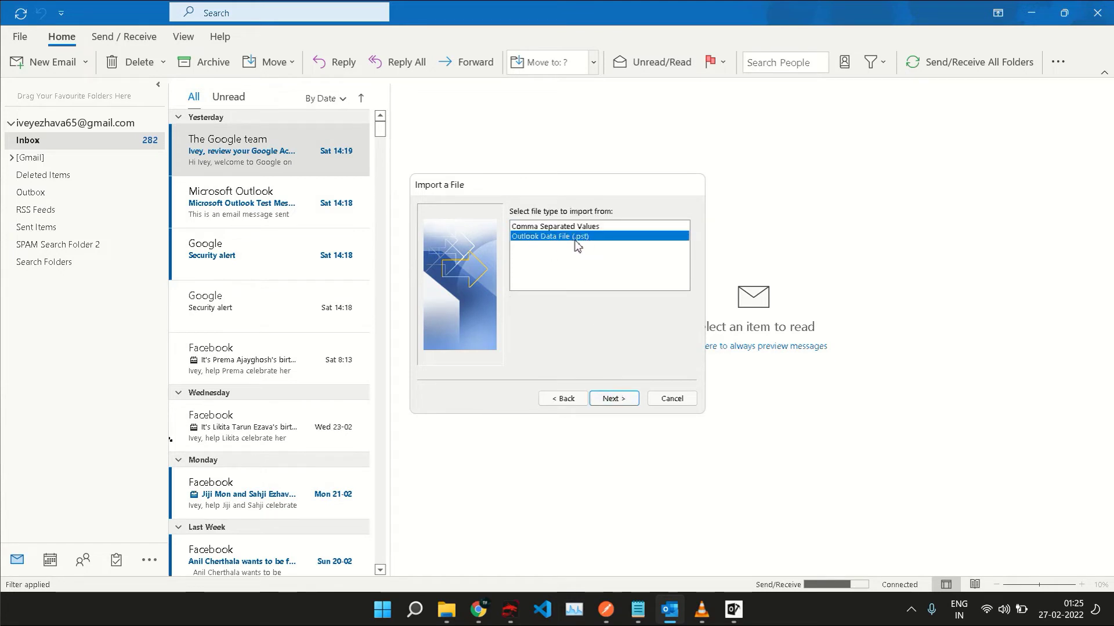
pyautogui.click(614, 399)
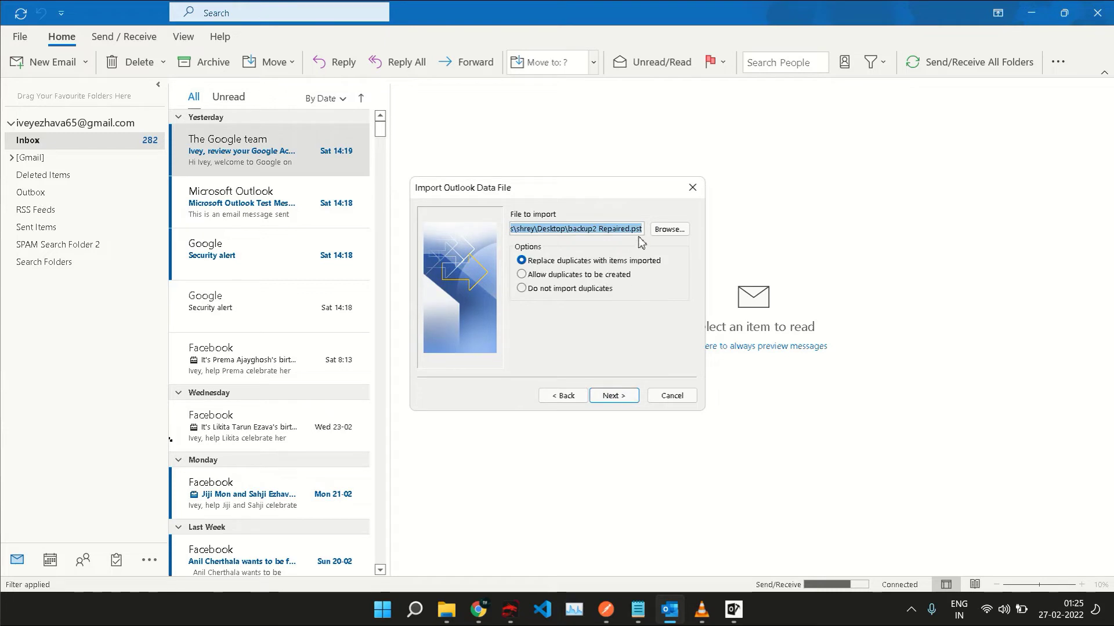
pyautogui.click(668, 229)
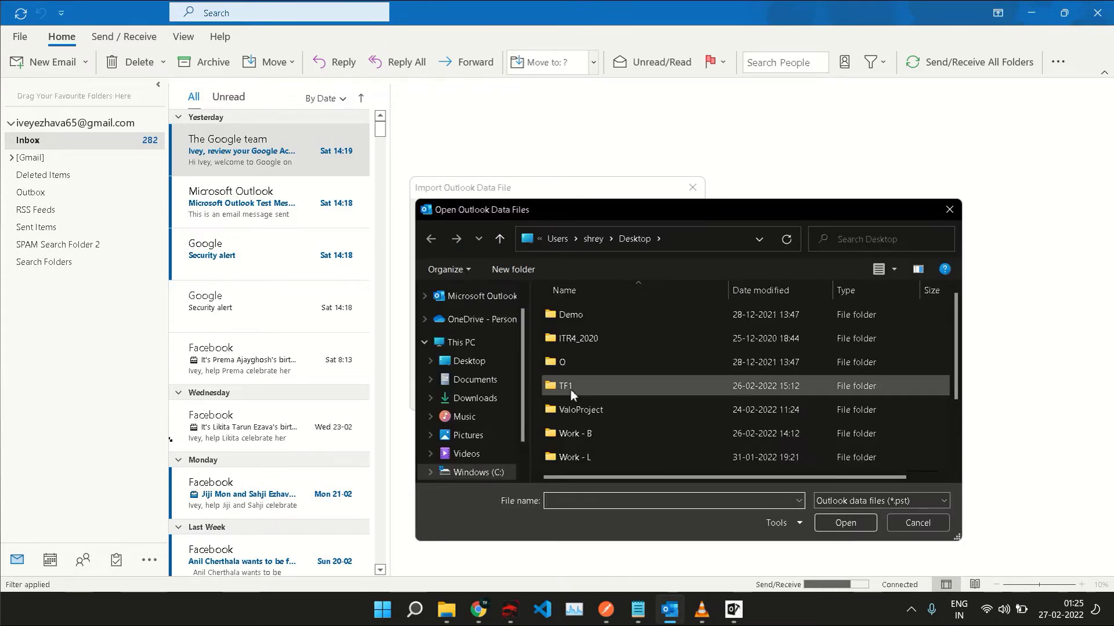
pyautogui.click(470, 361)
pyautogui.scroll(-2, 590, 413)
pyautogui.click(580, 439)
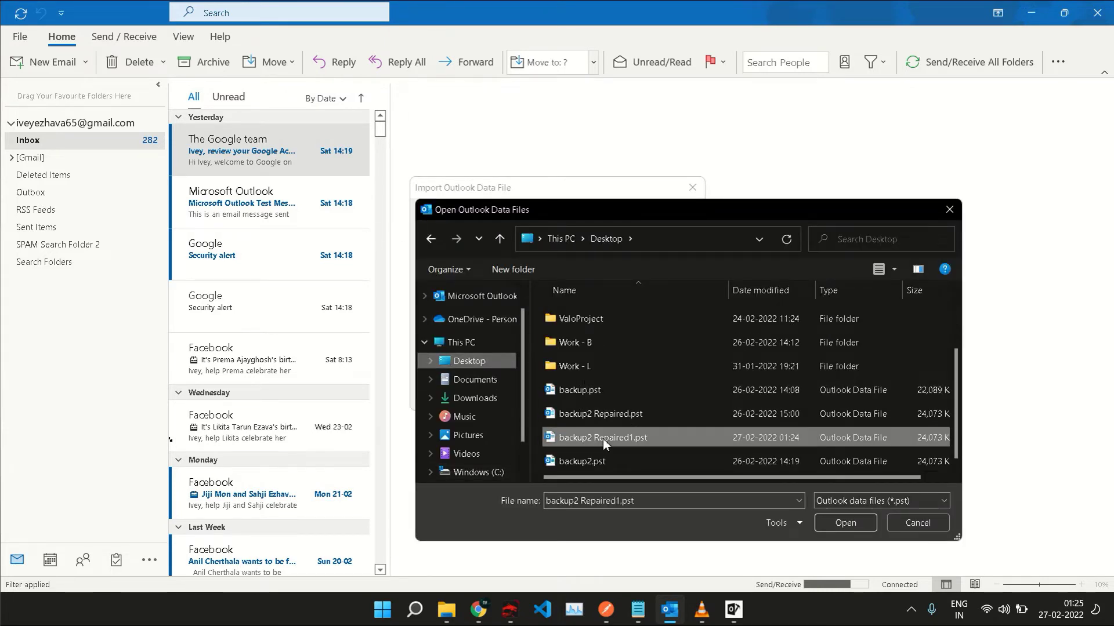
pyautogui.doubleClick(580, 439)
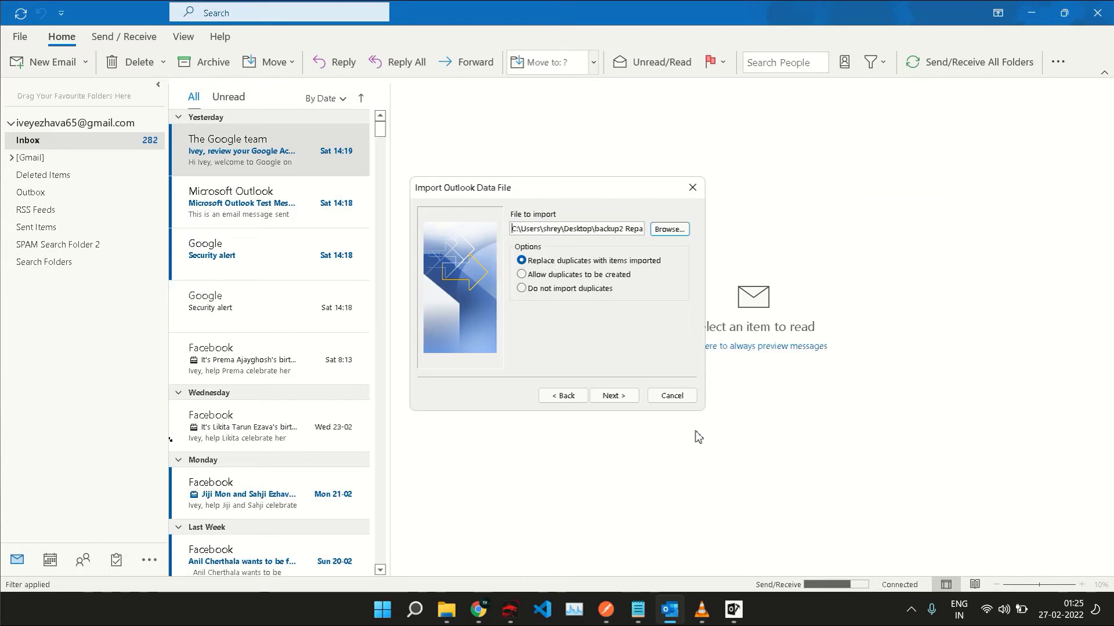
# - Import into the current folder, then open the imported file's recovered Inbox of 296 messages
pyautogui.click(610, 397)
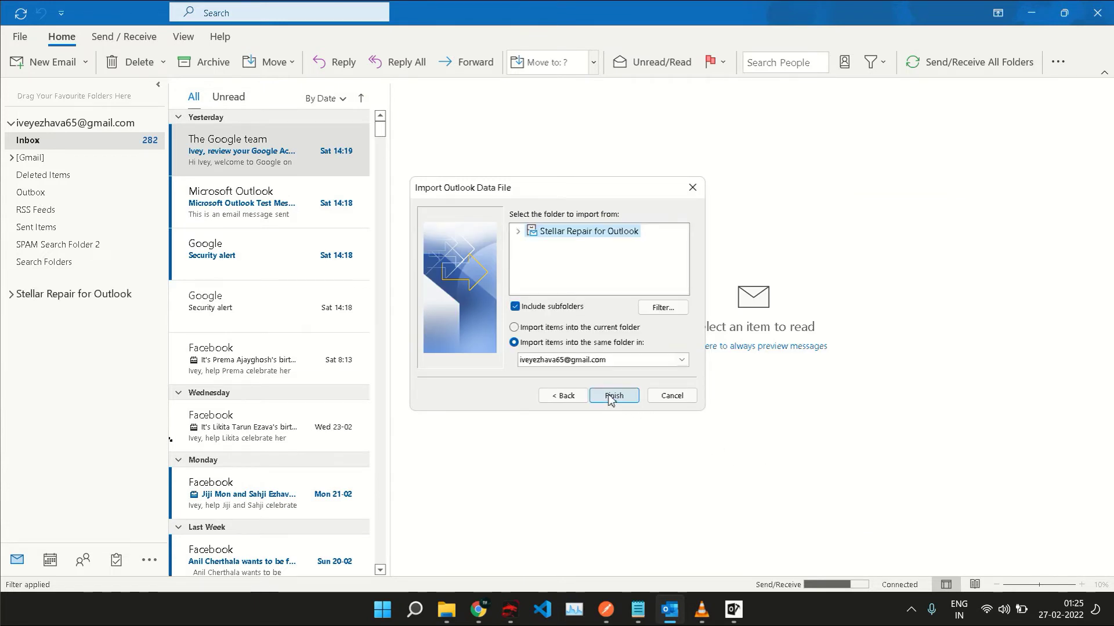
pyautogui.click(589, 329)
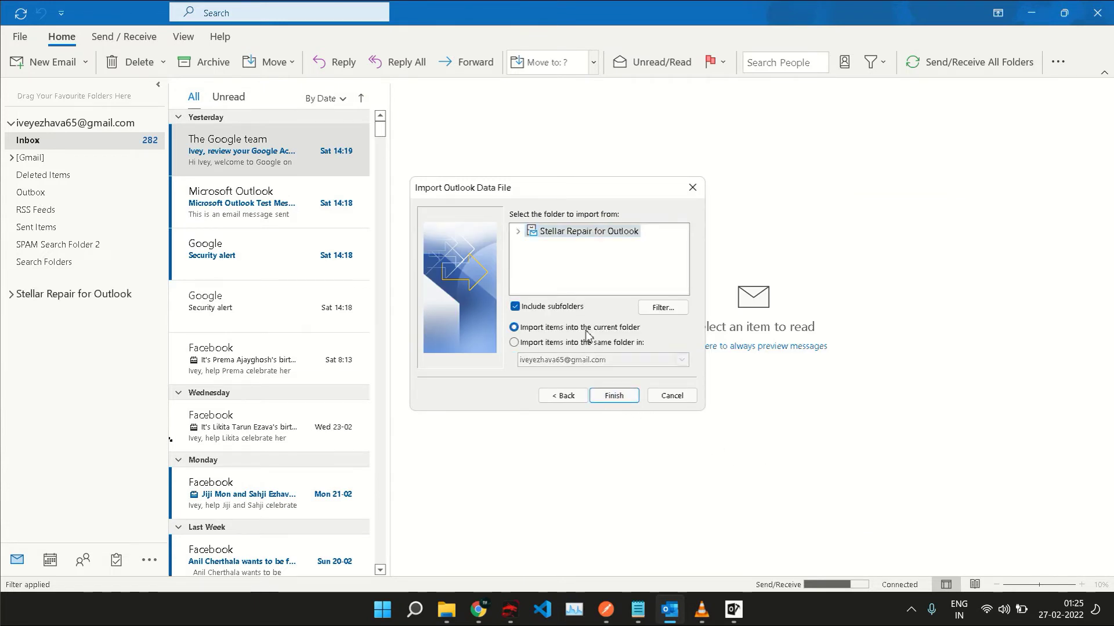
pyautogui.click(608, 399)
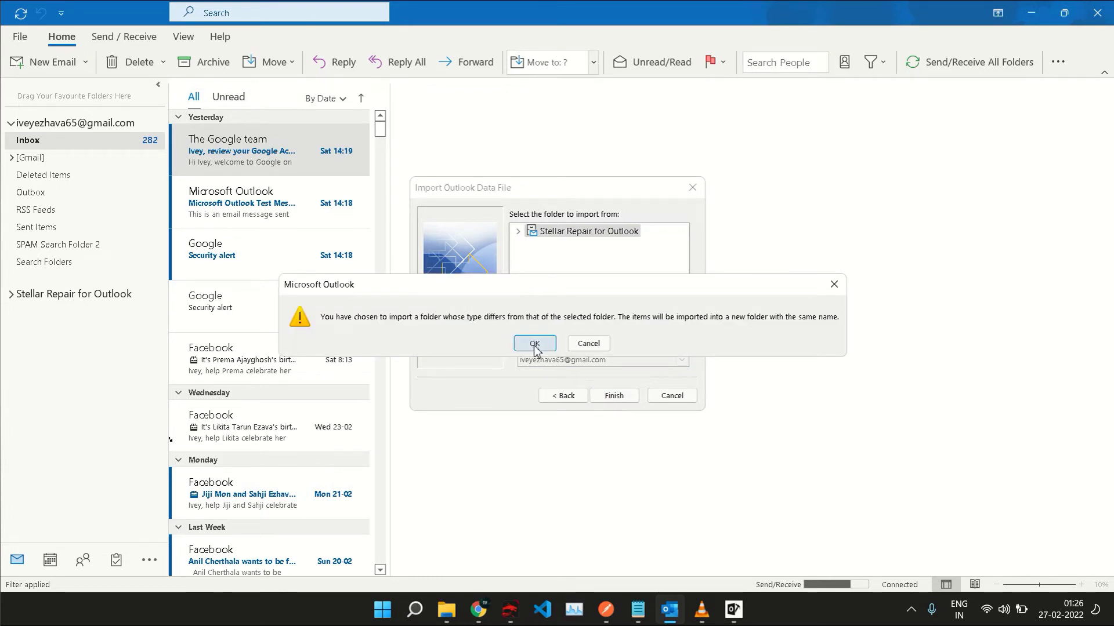
pyautogui.click(534, 344)
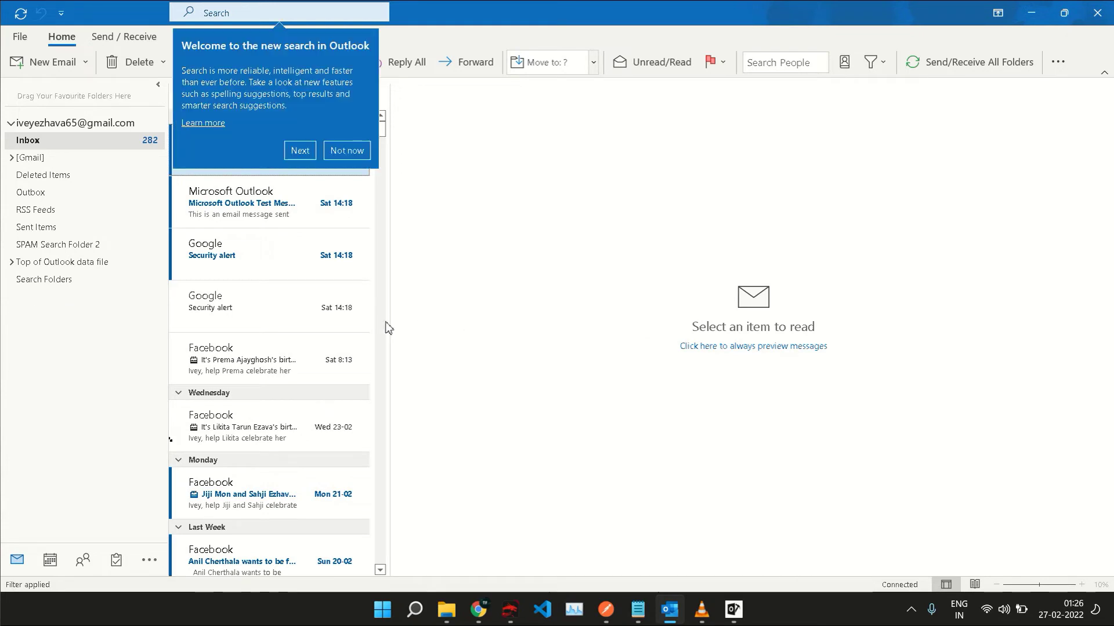
pyautogui.click(338, 151)
pyautogui.click(11, 262)
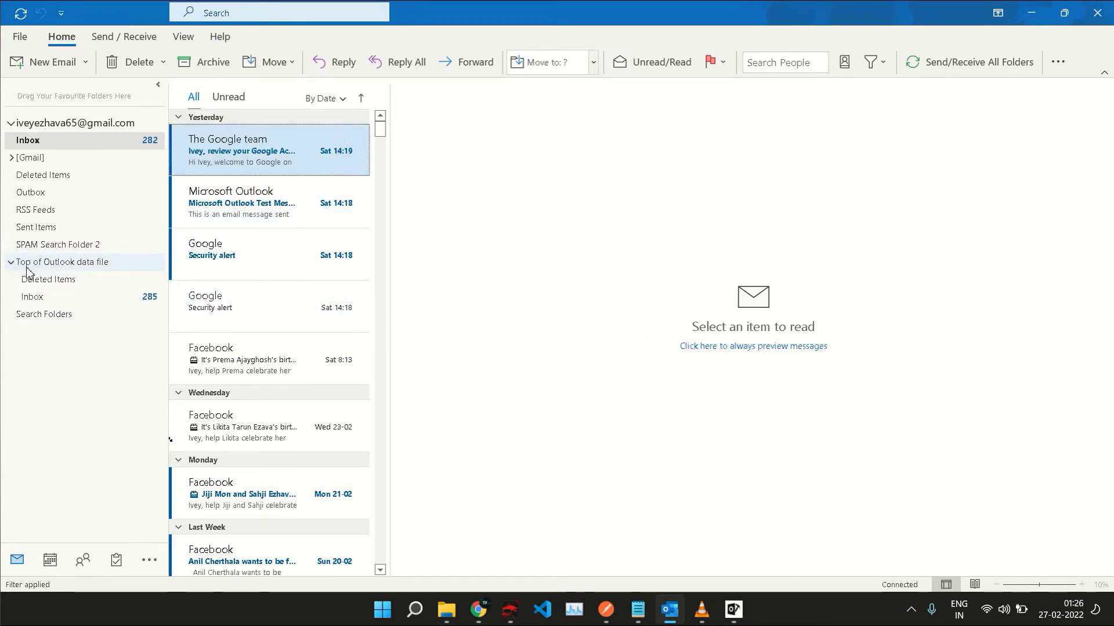
pyautogui.click(45, 297)
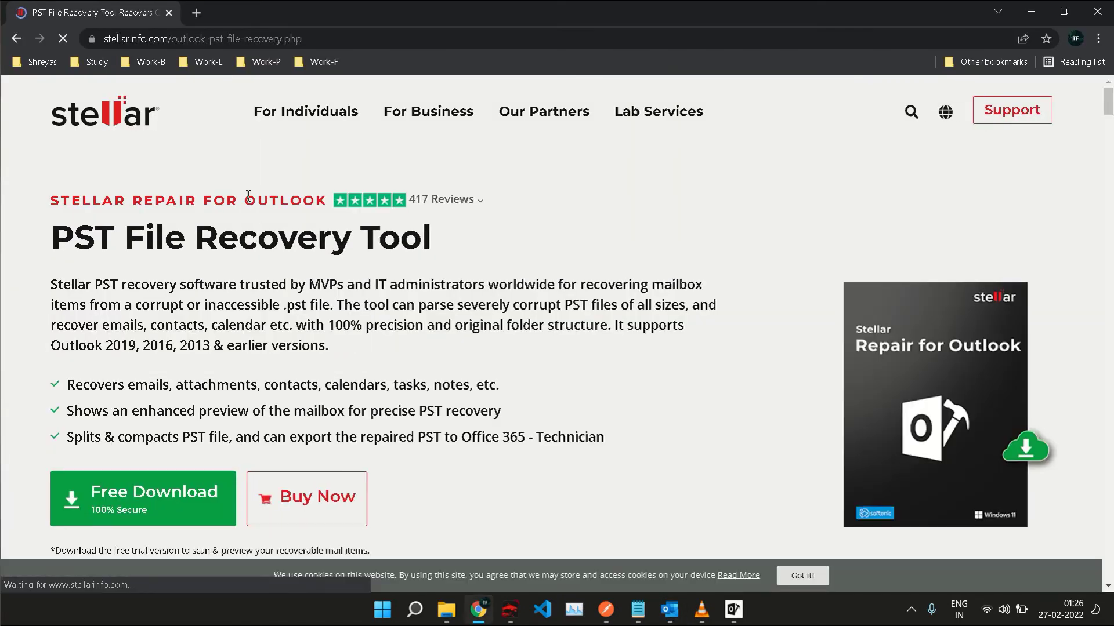
# - Scroll the PST File Recovery Tool page through Use Cases and Features to the recovery steps
pyautogui.scroll(-2, 243, 204)
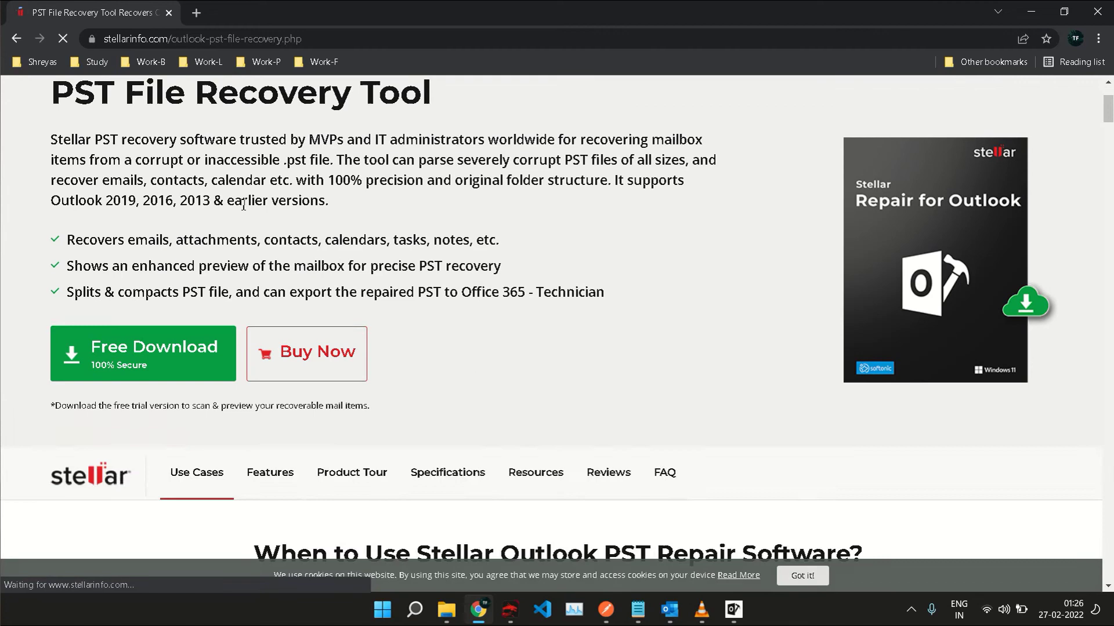
pyautogui.scroll(-6, 243, 204)
pyautogui.scroll(1, 241, 215)
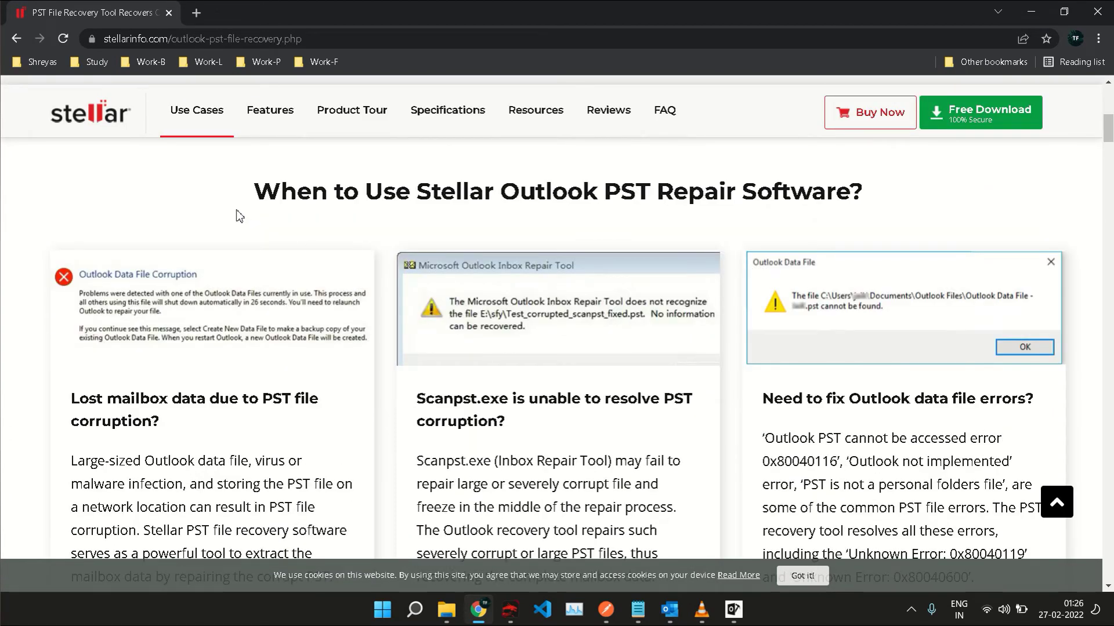
pyautogui.scroll(-10, 239, 216)
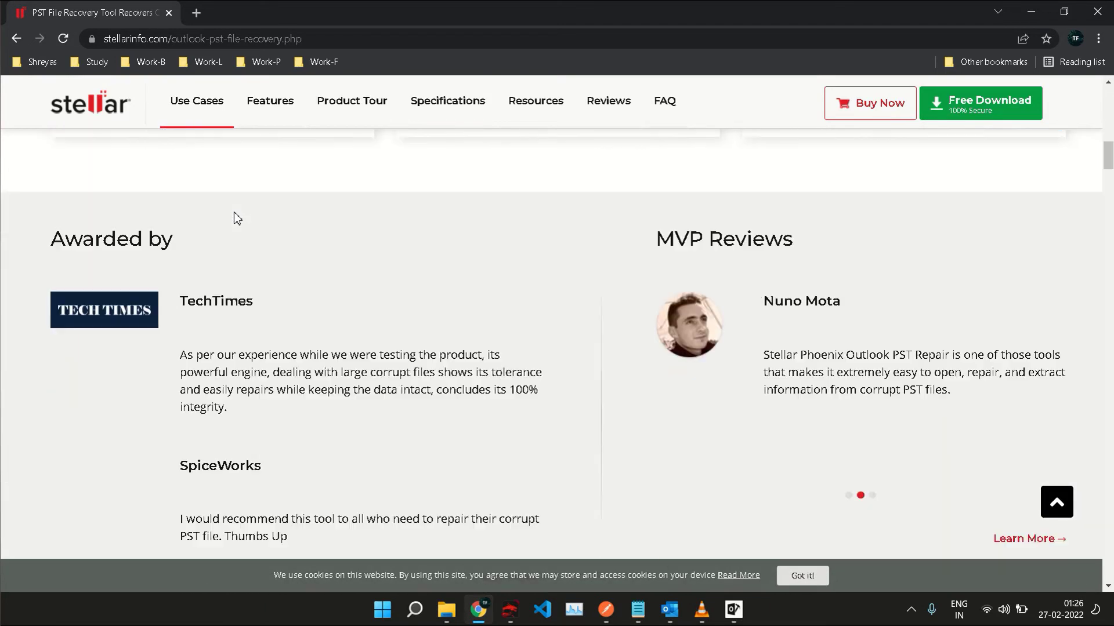
pyautogui.scroll(-10, 237, 218)
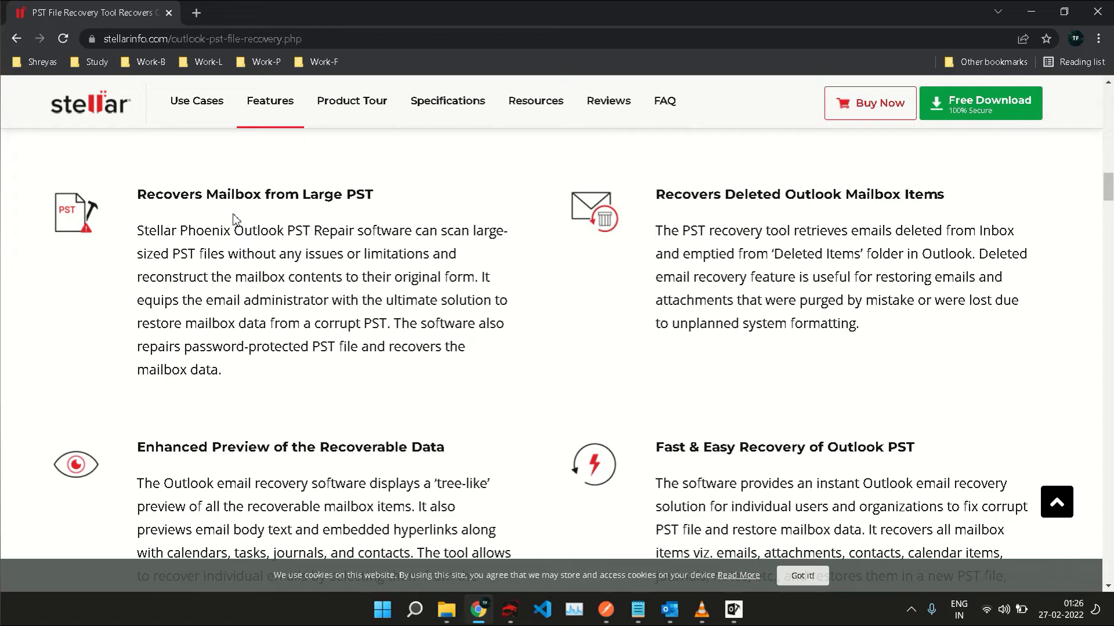
pyautogui.scroll(-2, 234, 219)
pyautogui.scroll(2, 235, 219)
pyautogui.scroll(-10, 235, 219)
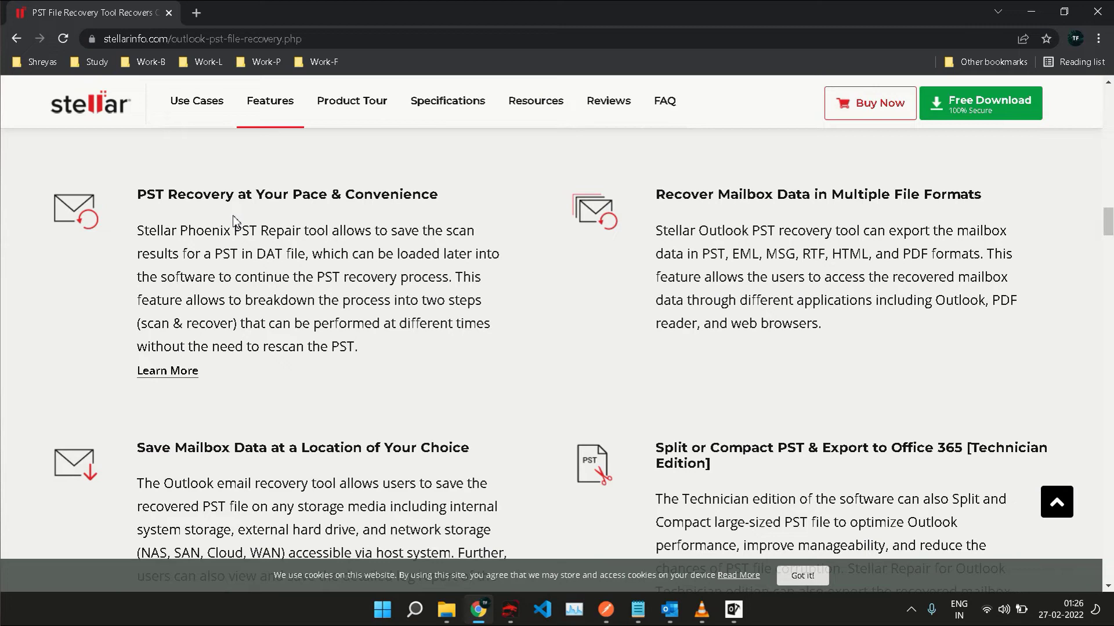
pyautogui.scroll(-6, 234, 220)
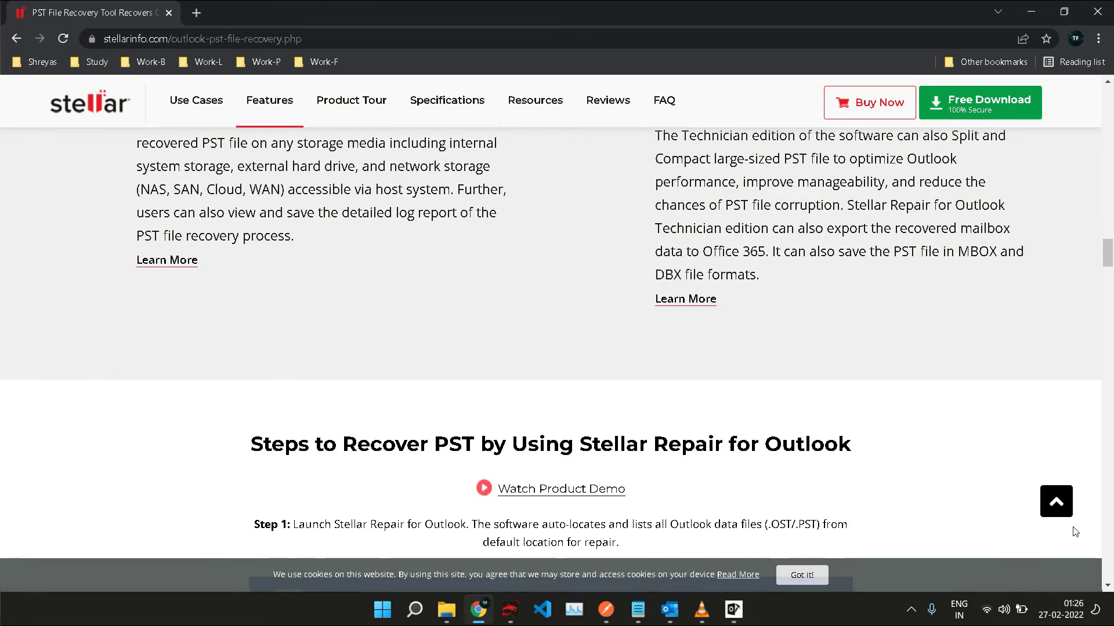
# - Scroll down to the Price section showing Professional $99, Technician $249 and Toolkit $299
pyautogui.scroll(-6, 1074, 531)
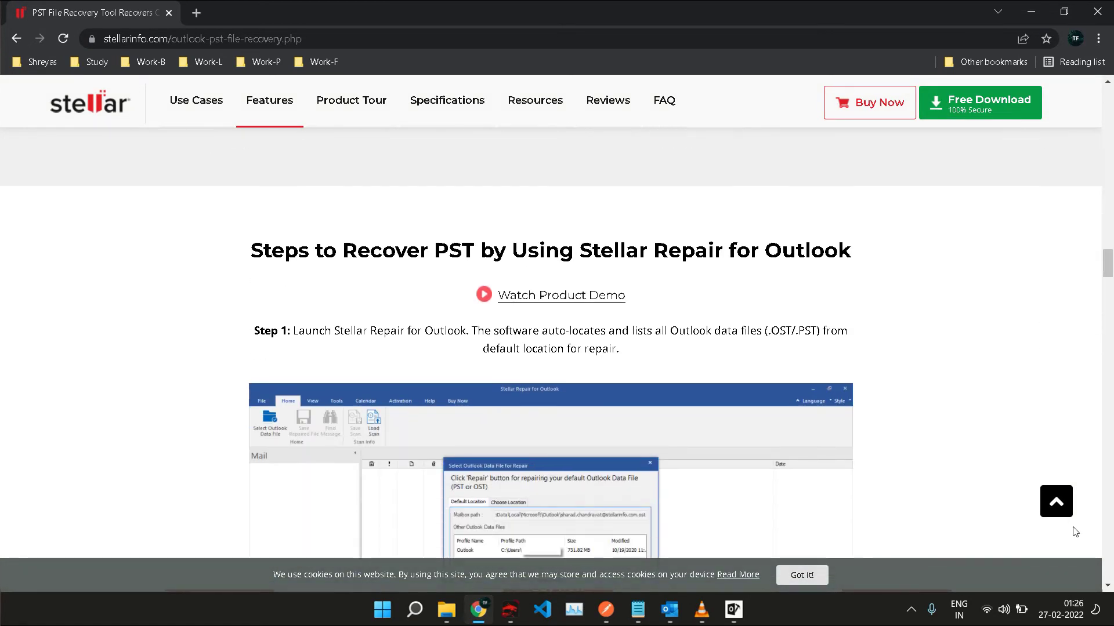
pyautogui.scroll(-8, 1074, 531)
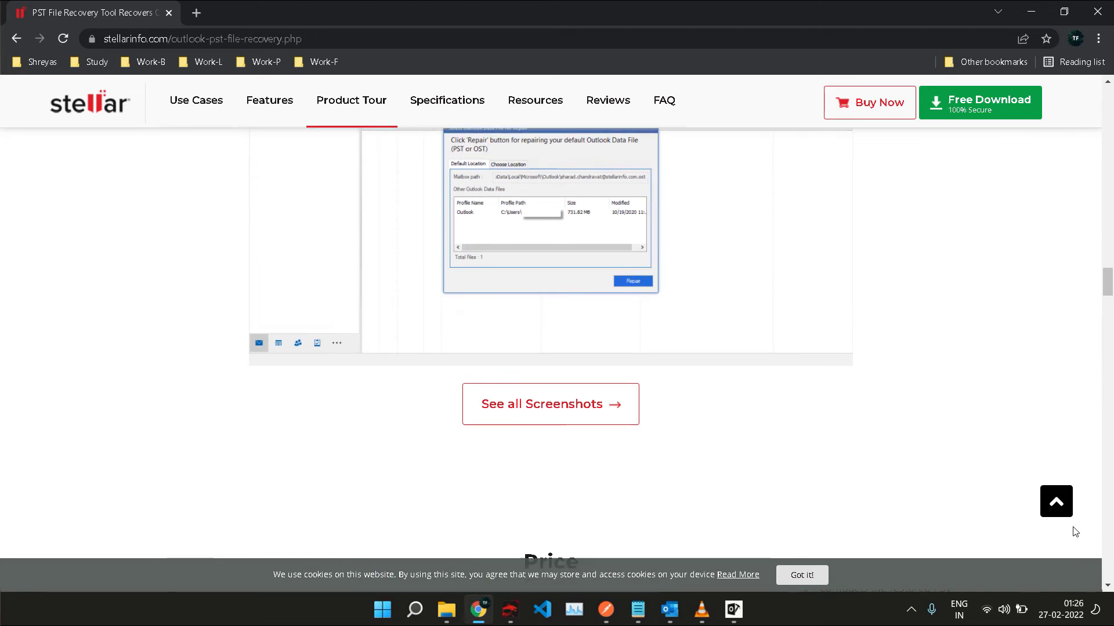
pyautogui.scroll(-4, 1075, 531)
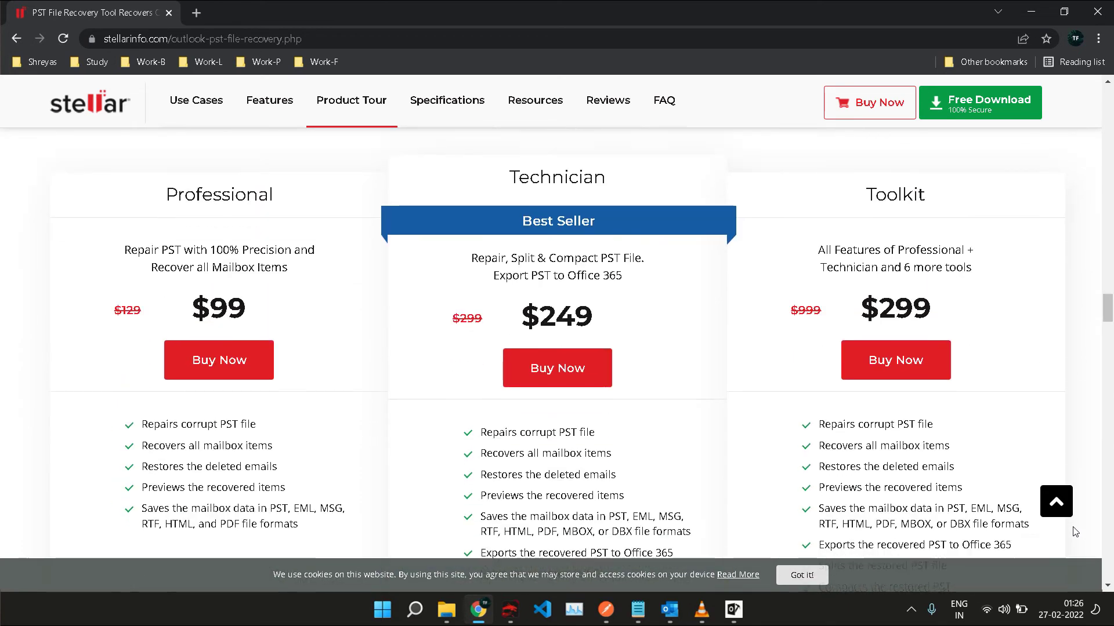